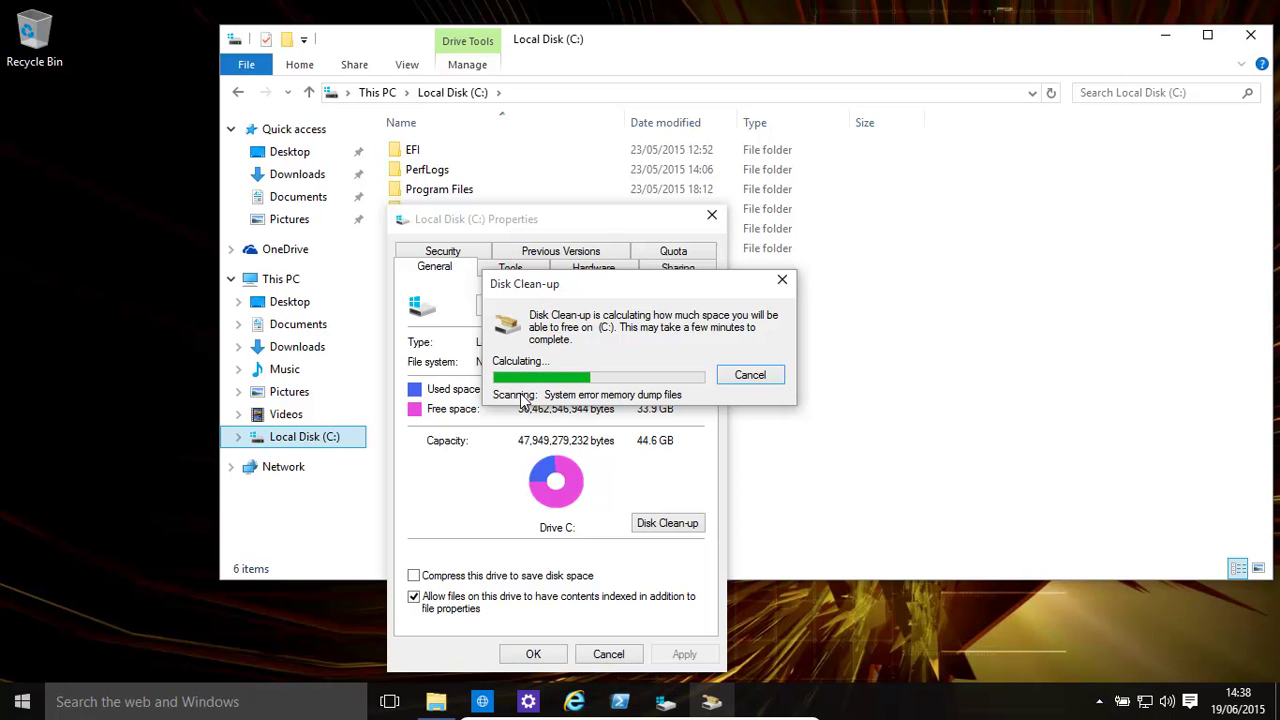
Cancel the running Disk Clean-up calculation and restart Disk Clean-up from the reopened properties of Local Disk (C:)
{"action": "left_click", "coordinate": [760, 373]}
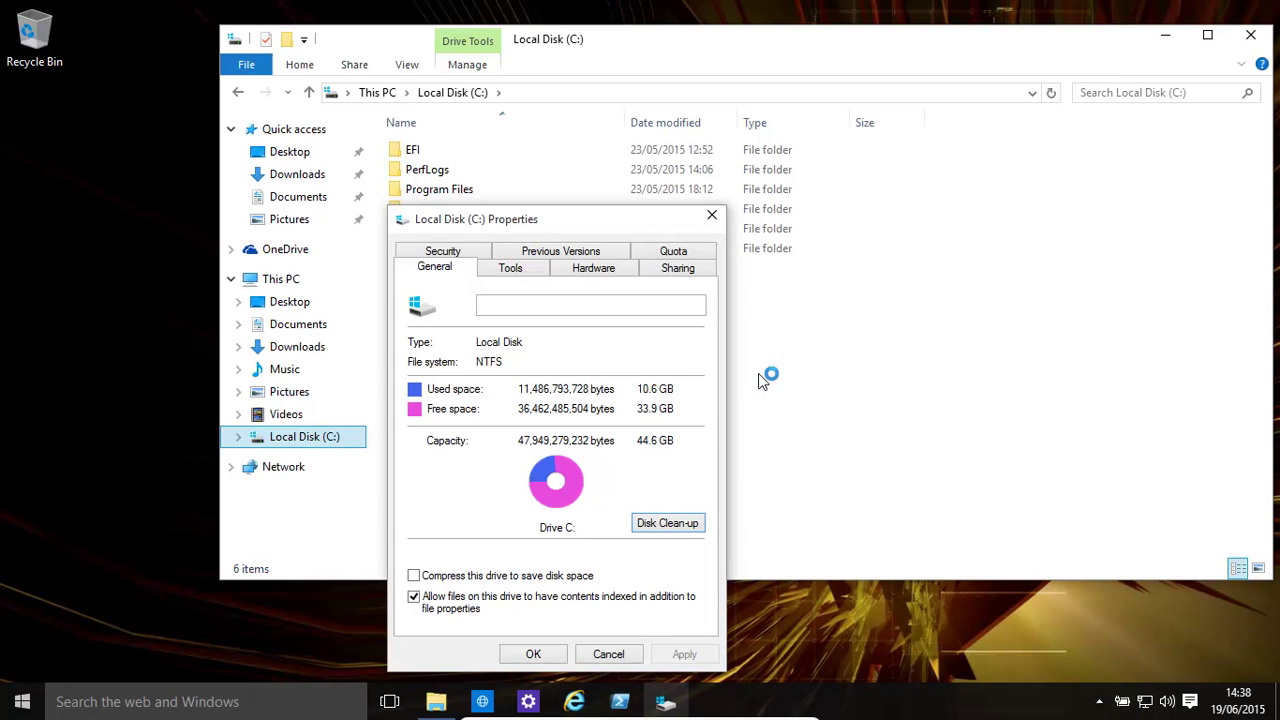
{"action": "left_click", "coordinate": [610, 653]}
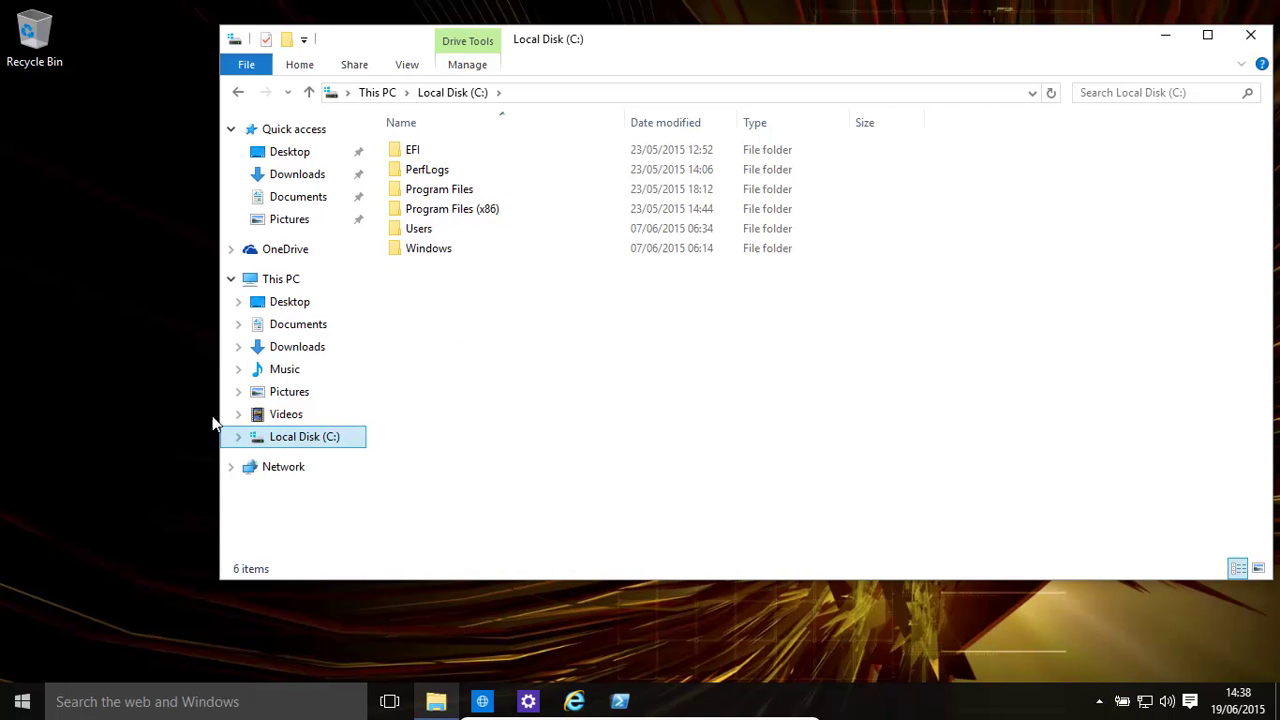
{"action": "right_click", "coordinate": [306, 439]}
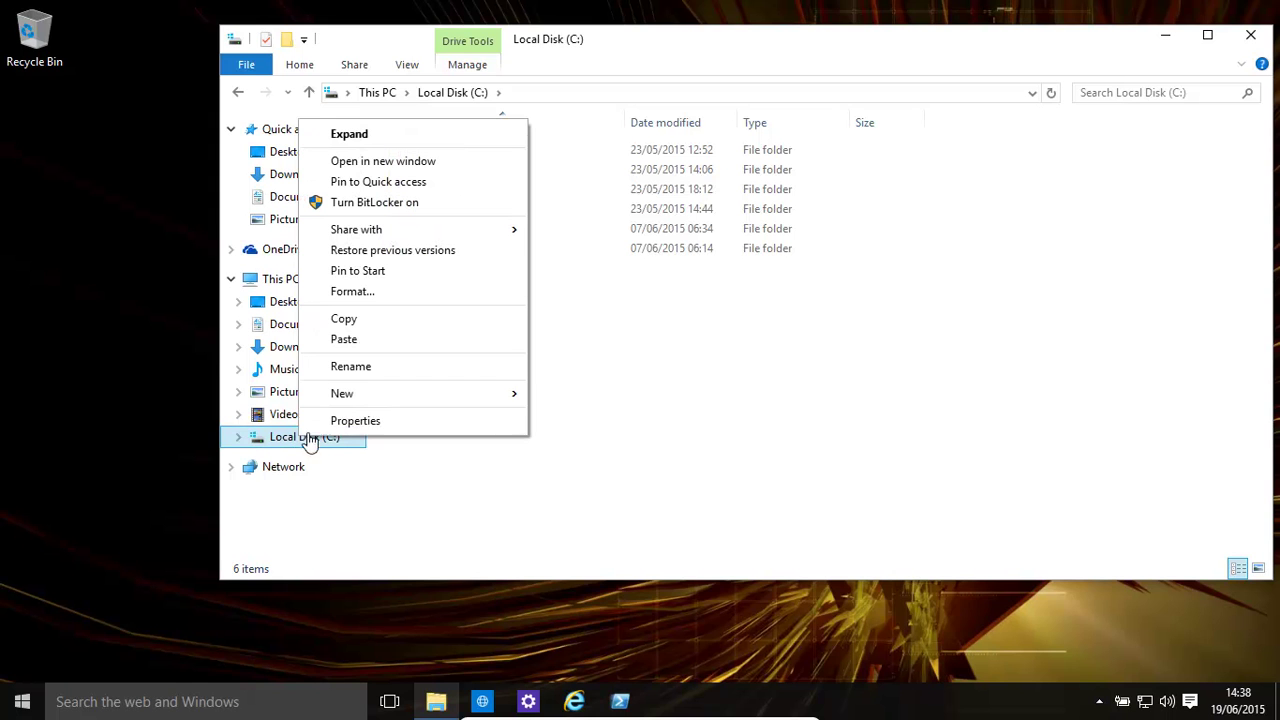
{"action": "left_click", "coordinate": [376, 421]}
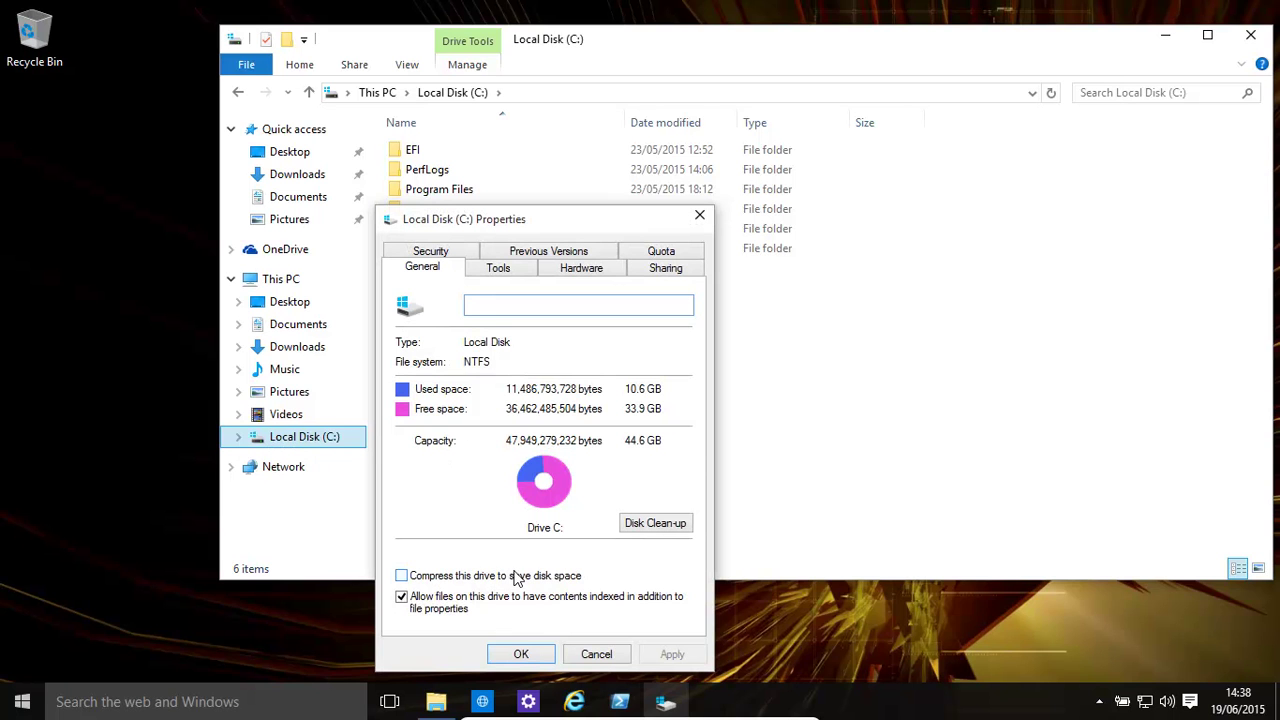
{"action": "left_click", "coordinate": [667, 530]}
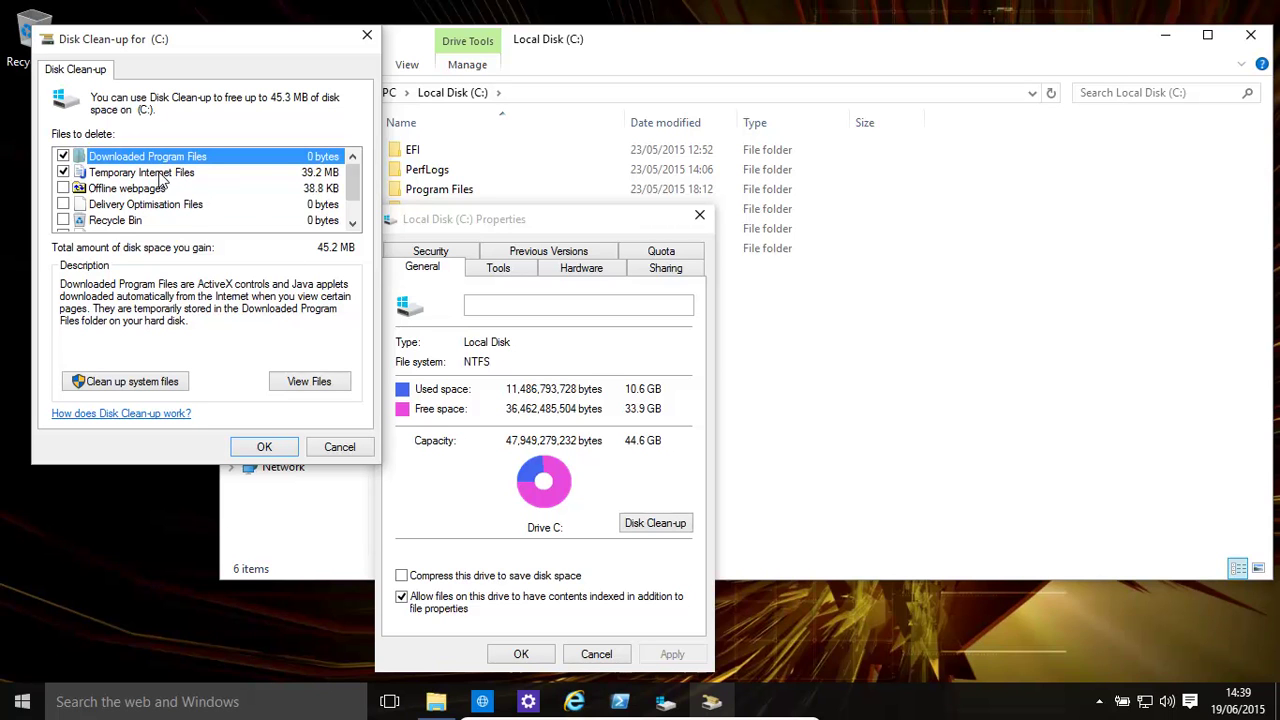
Mark Offline webpages, Delivery Optimisation Files, Recycle Bin and Temporary files for deletion in the standard clean-up list
{"action": "left_click", "coordinate": [64, 189]}
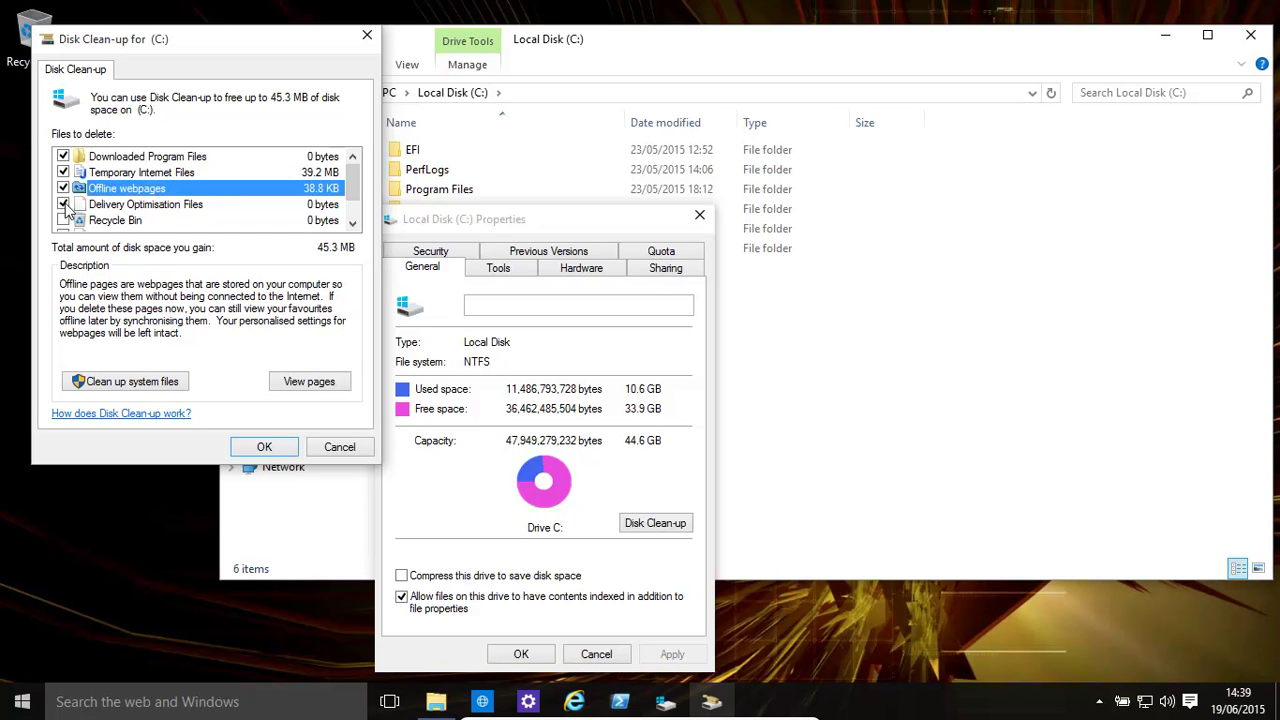
{"action": "left_click", "coordinate": [63, 220]}
{"action": "left_click_drag", "start_coordinate": [354, 186], "coordinate": [348, 208]}
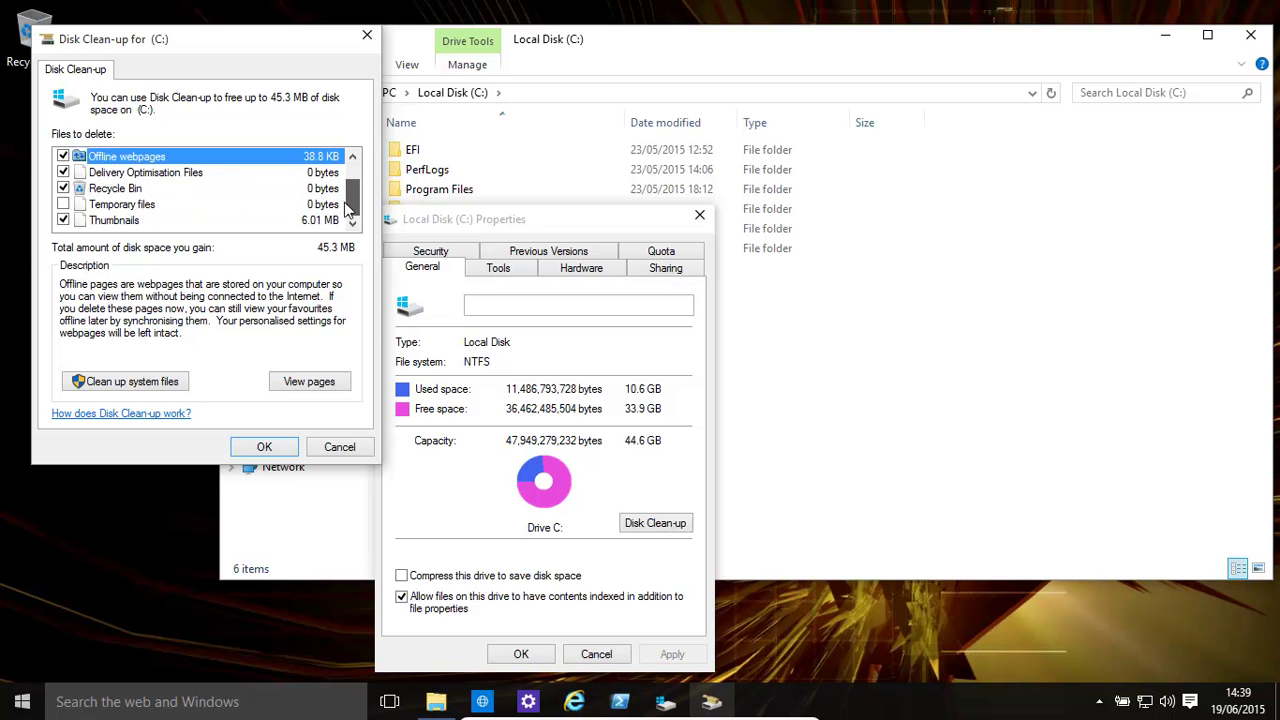
{"action": "left_click", "coordinate": [63, 204]}
Extend the clean-up to system files and include Offline webpages, Delivery Optimisation Files, Recycle Bin and Temporary files in the deletion
{"action": "left_click", "coordinate": [140, 388]}
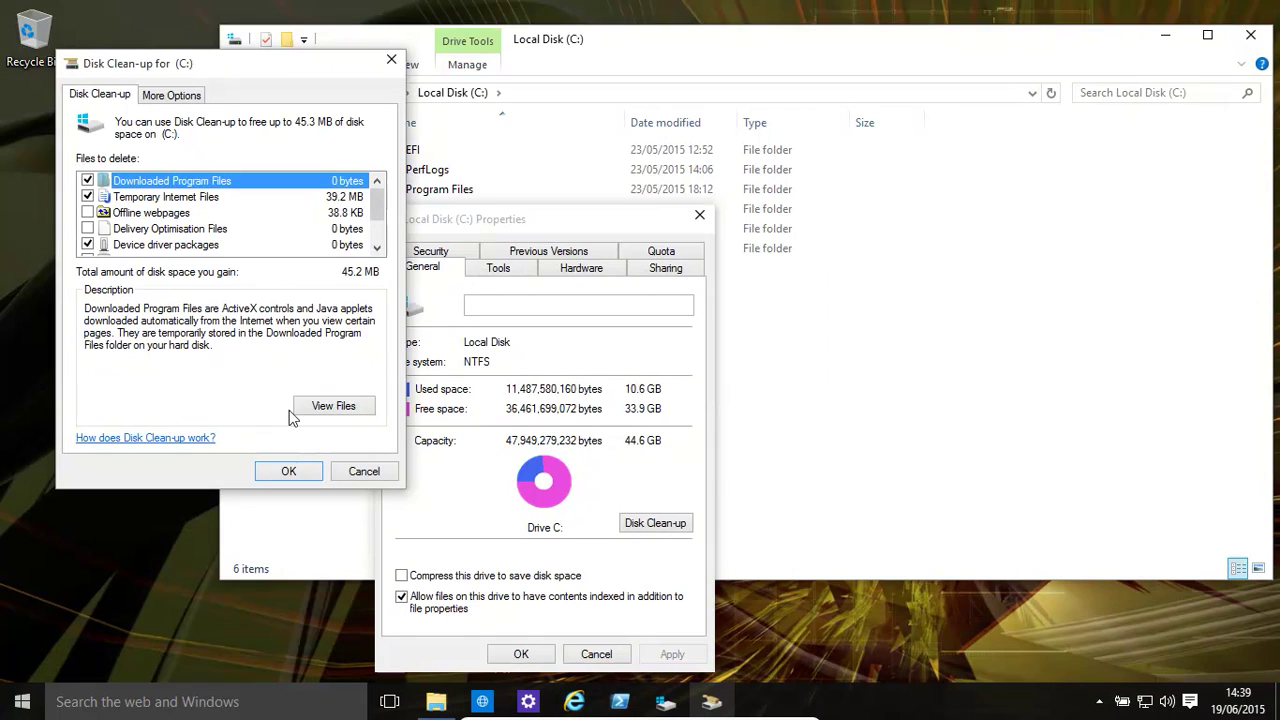
{"action": "left_click", "coordinate": [87, 213]}
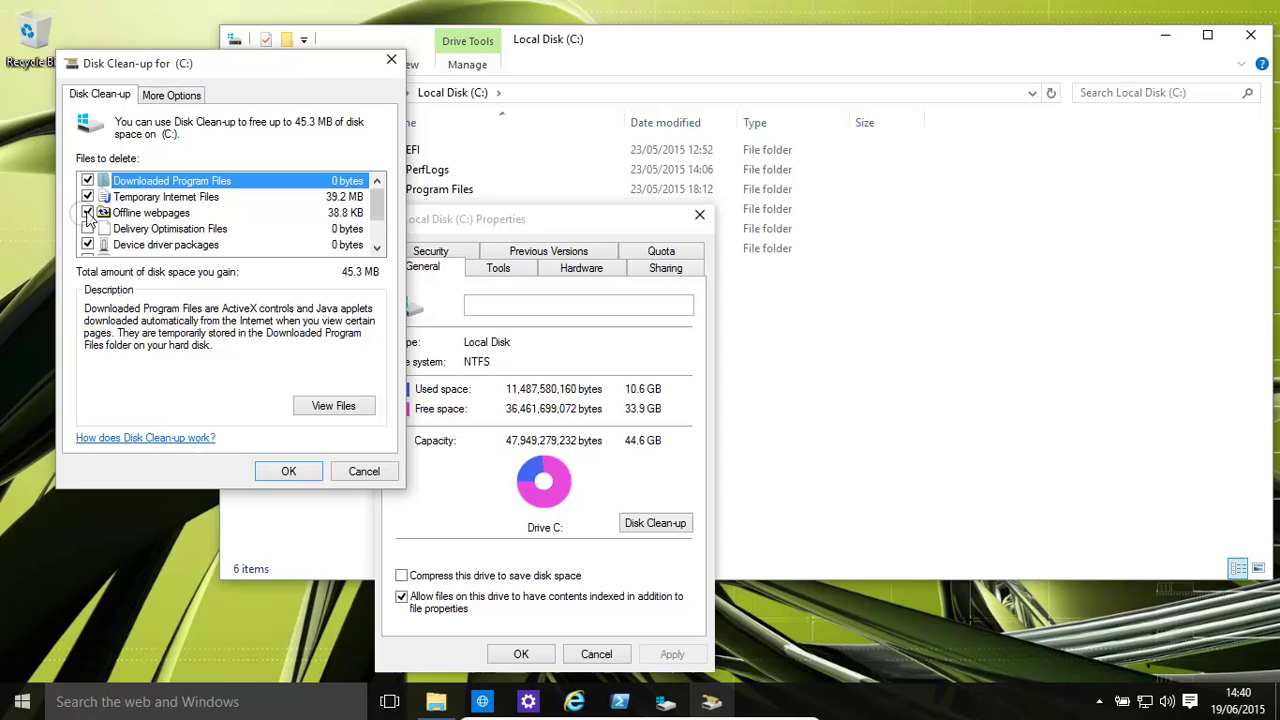
{"action": "left_click", "coordinate": [87, 229]}
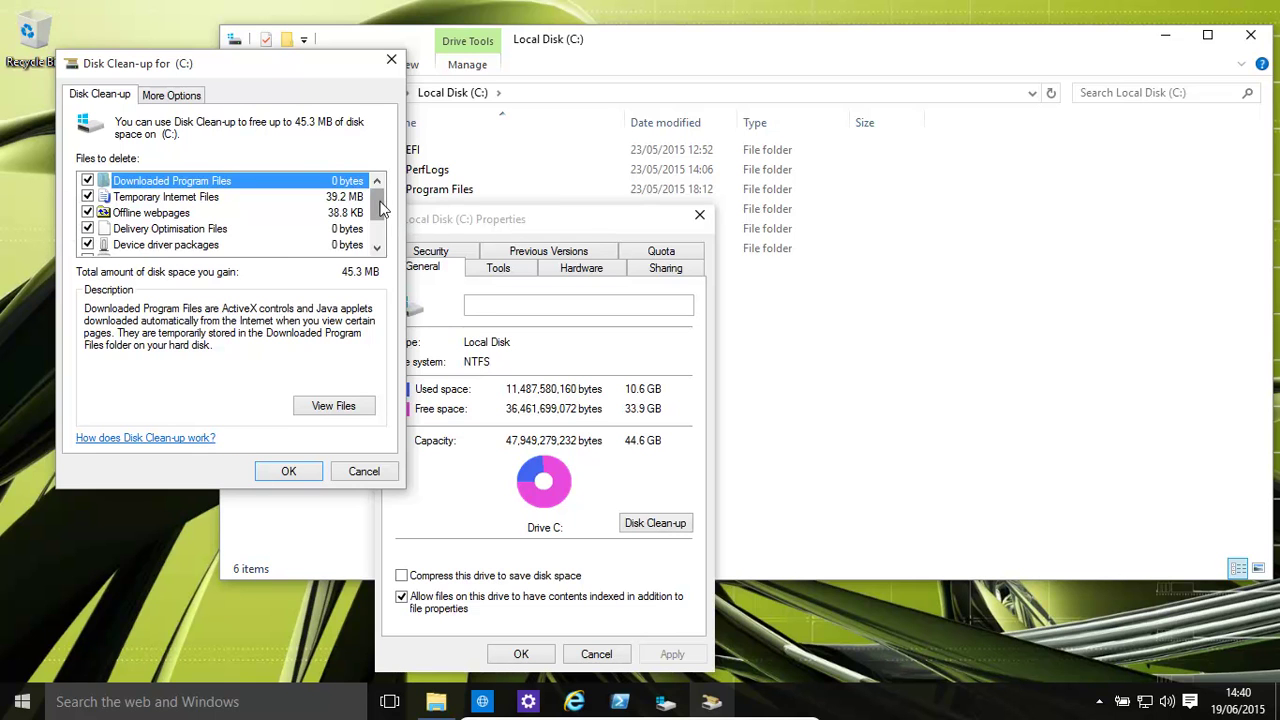
{"action": "scroll", "coordinate": [378, 205], "scroll_direction": "down", "scroll_amount": 1}
{"action": "left_click", "coordinate": [87, 213]}
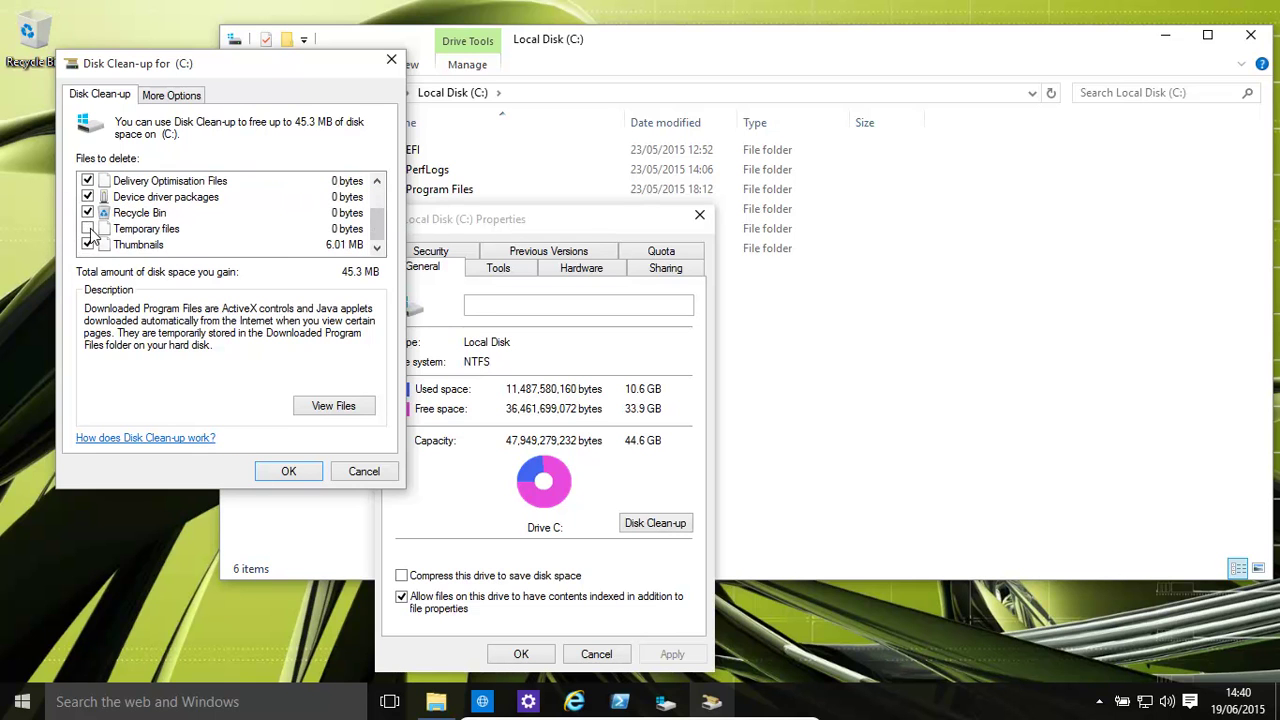
{"action": "left_click", "coordinate": [87, 229]}
Delete all but the most recent restore point through the additional System Restore and Shadow Copies clean-up
{"action": "left_click", "coordinate": [178, 96]}
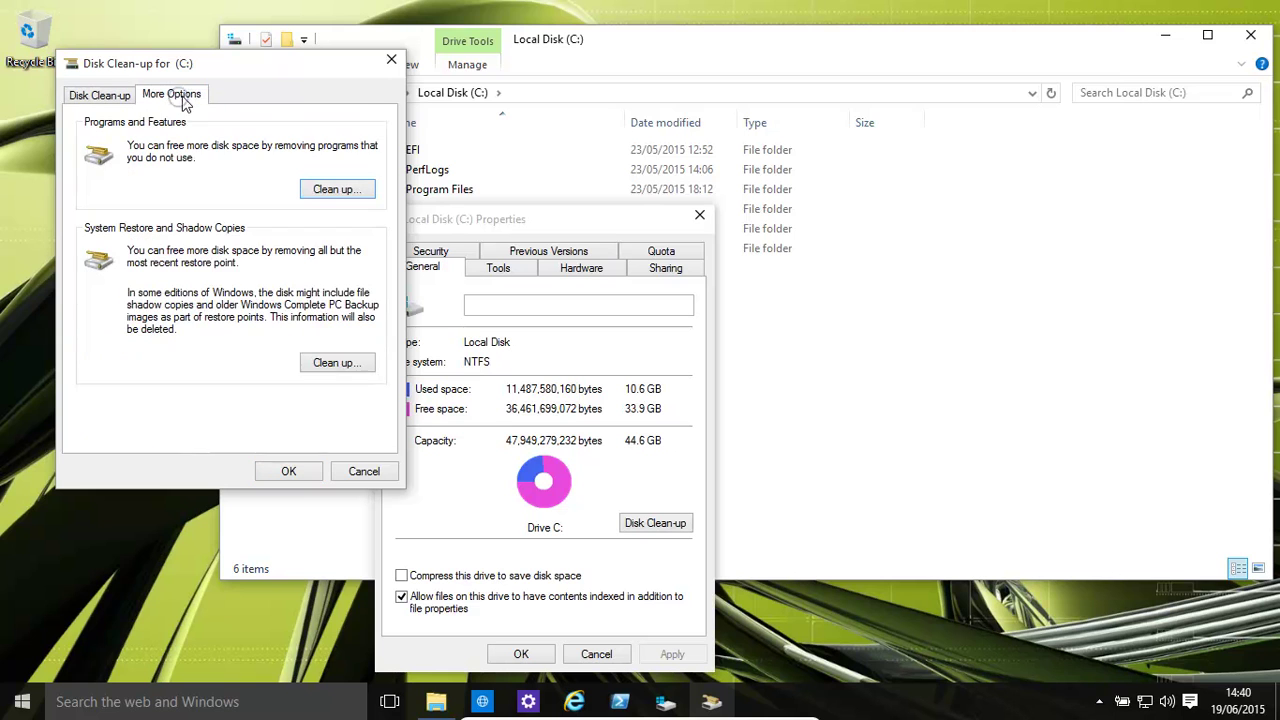
{"action": "left_click", "coordinate": [335, 363]}
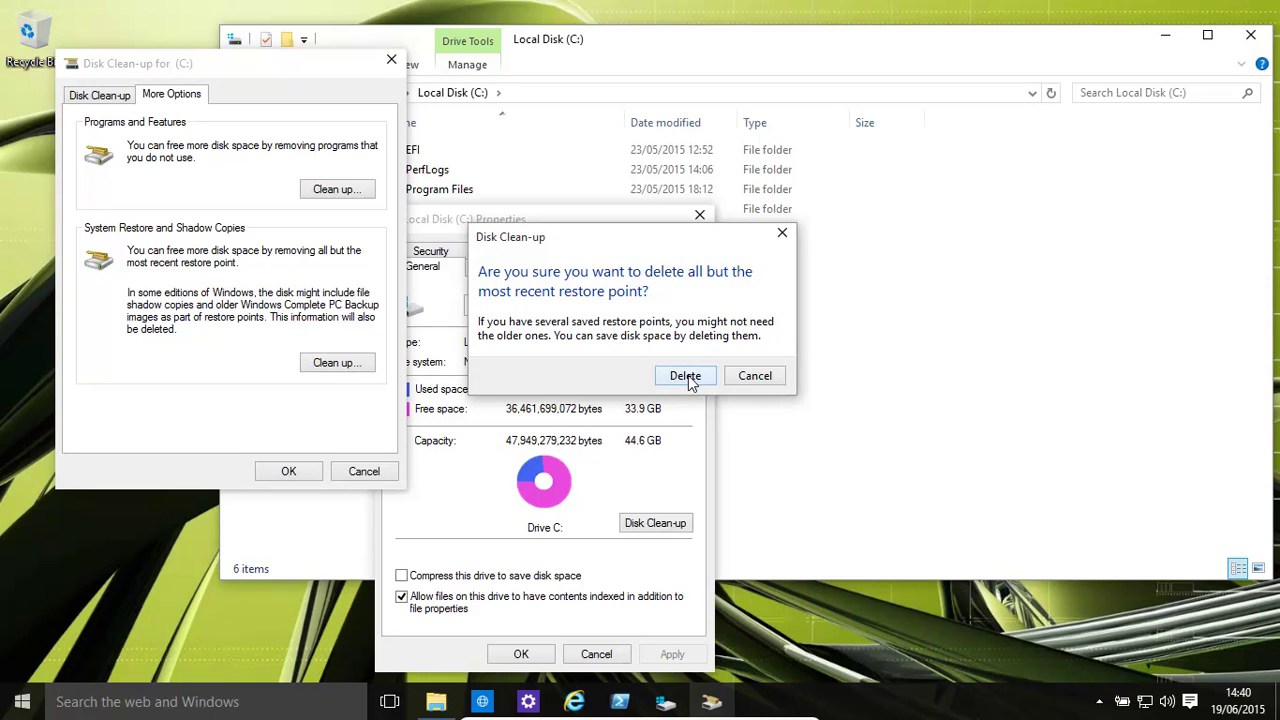
{"action": "left_click", "coordinate": [685, 377]}
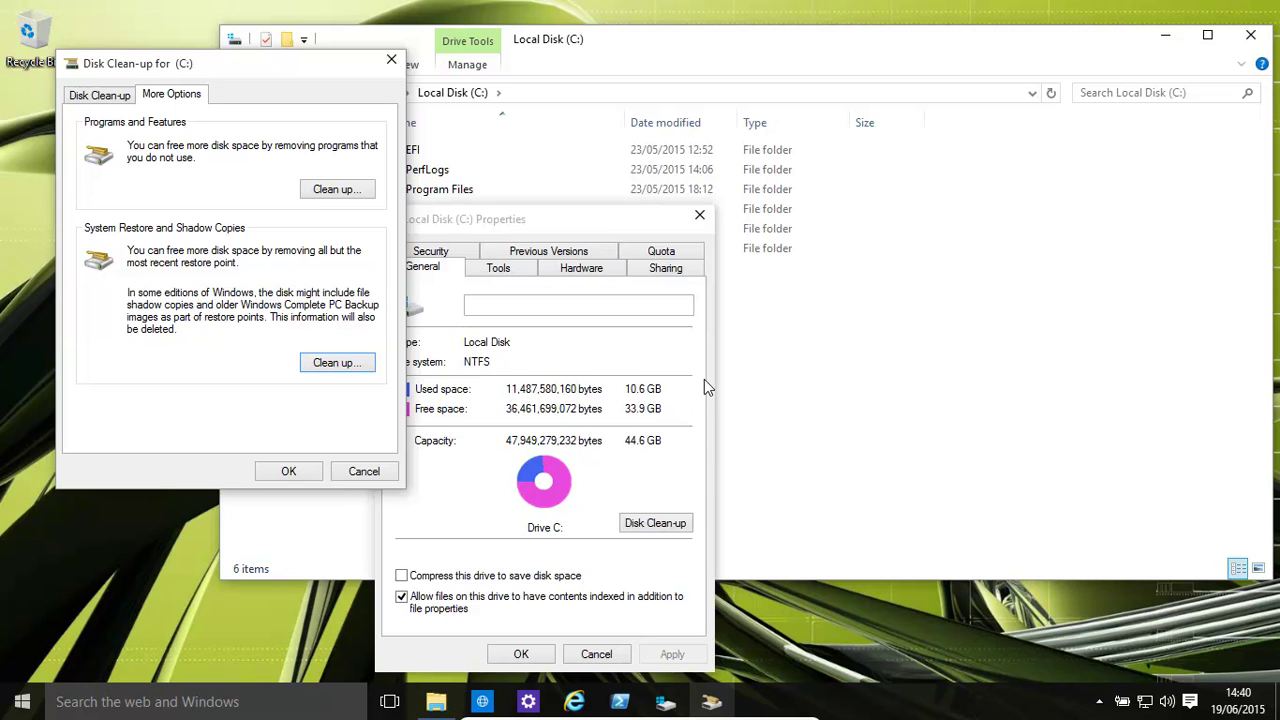
Run the clean-up of the selected files on drive C:, confirm their deletion and close the drive properties
{"action": "left_click", "coordinate": [113, 95]}
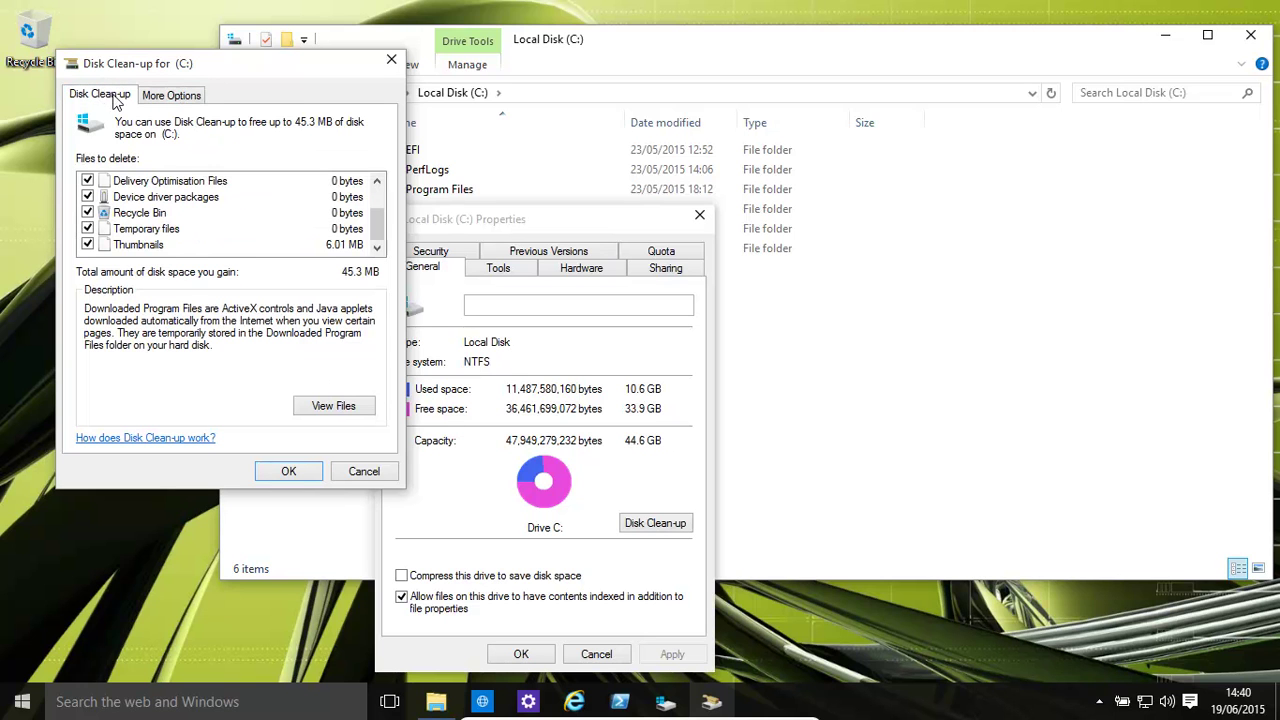
{"action": "left_click", "coordinate": [289, 480]}
{"action": "left_click", "coordinate": [688, 363]}
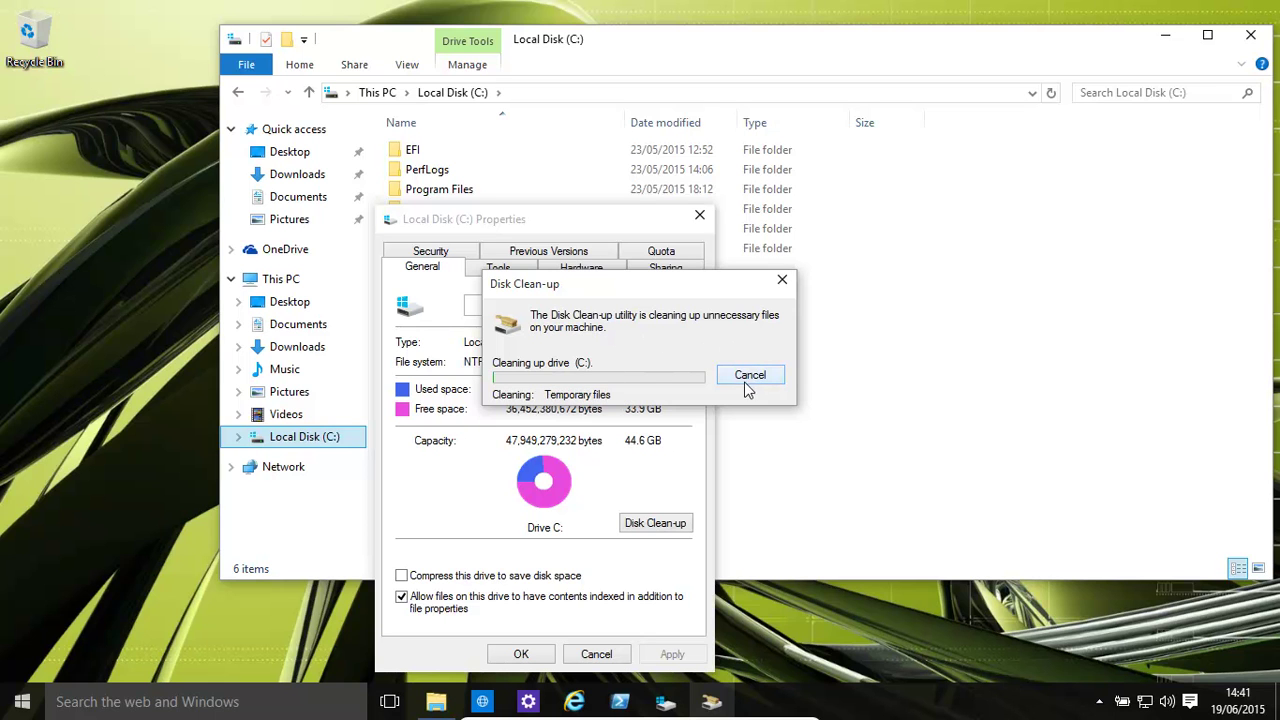
{"action": "left_click", "coordinate": [600, 656]}
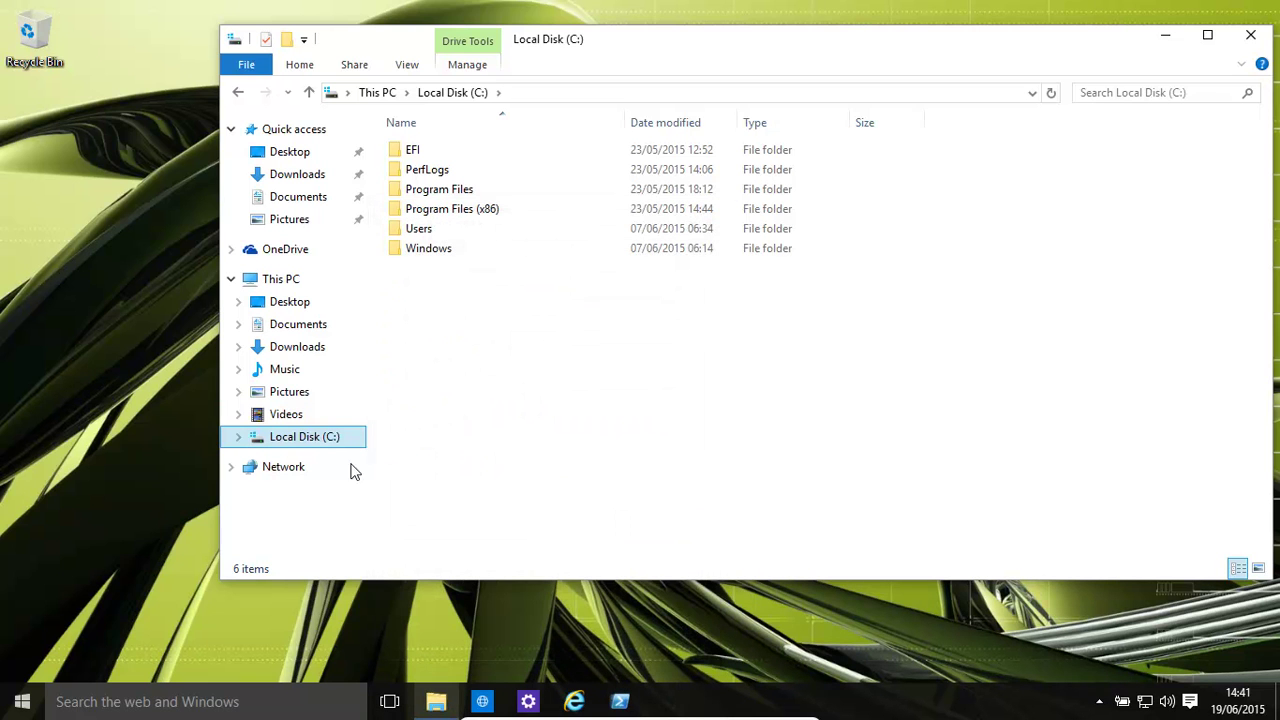
Open the optimisation tool from the properties of Local Disk (C:) and start optimising drive C:
{"action": "right_click", "coordinate": [304, 440]}
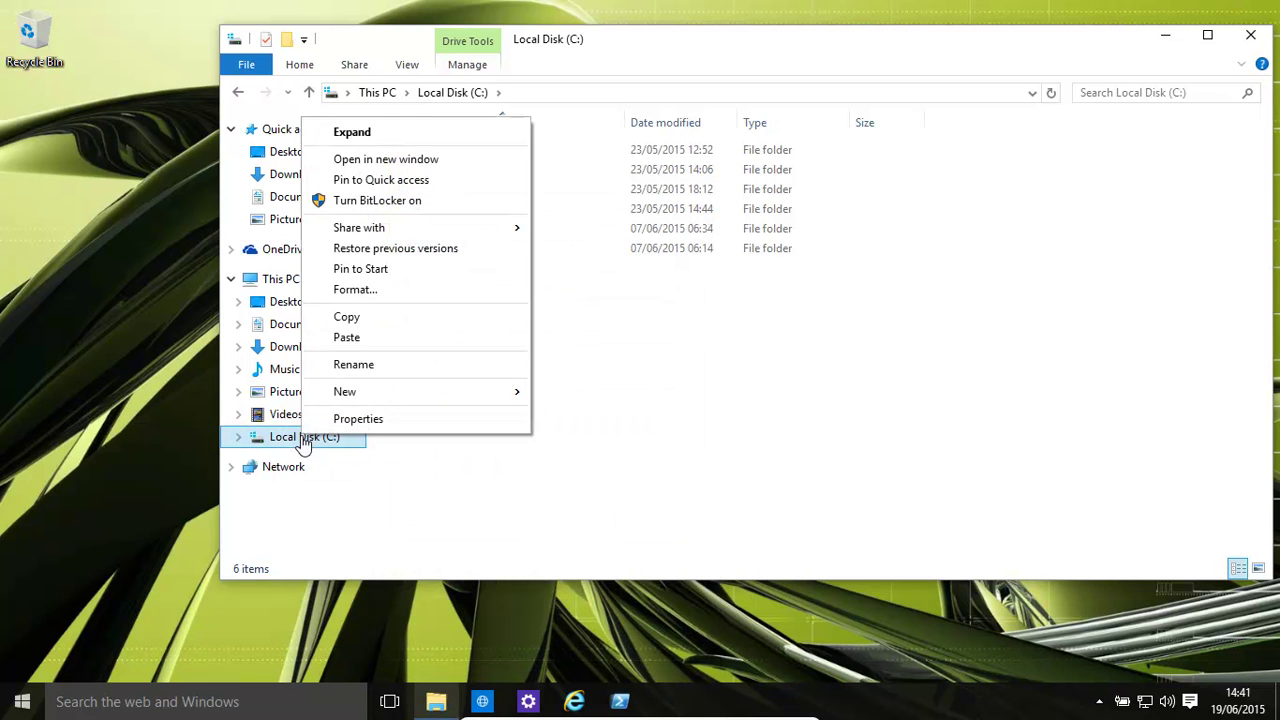
{"action": "left_click", "coordinate": [380, 424]}
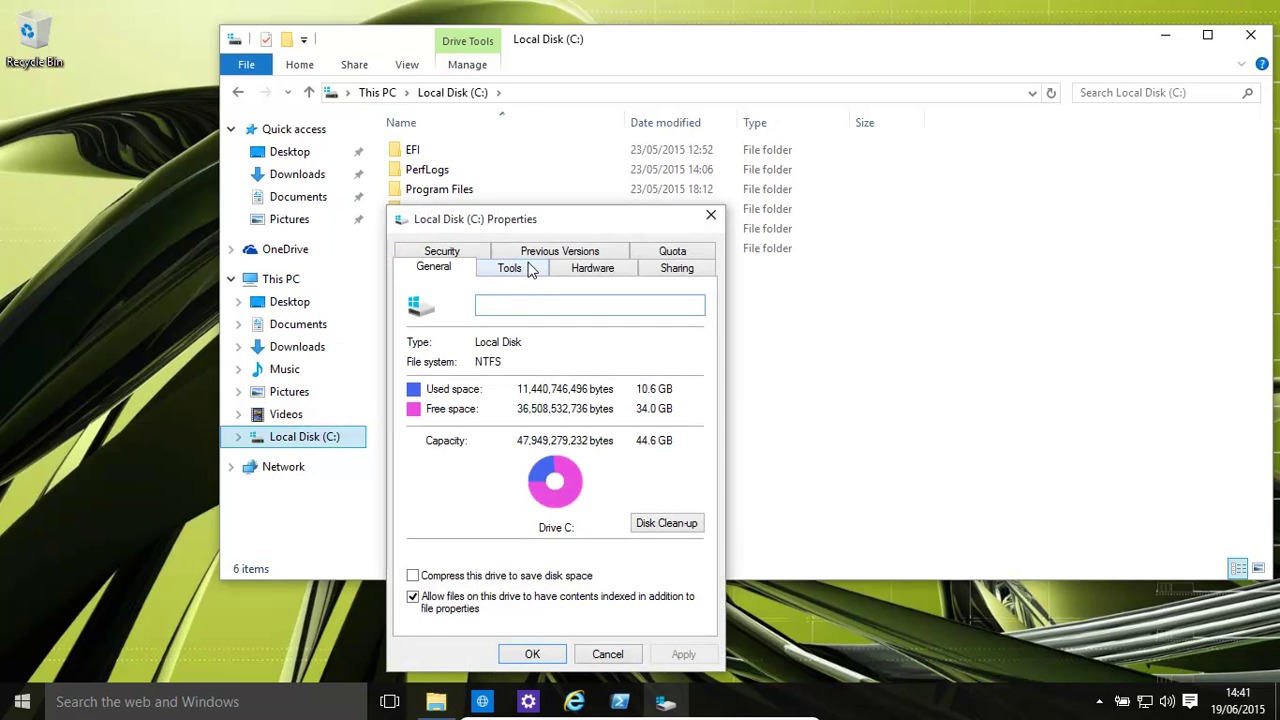
{"action": "left_click", "coordinate": [522, 270]}
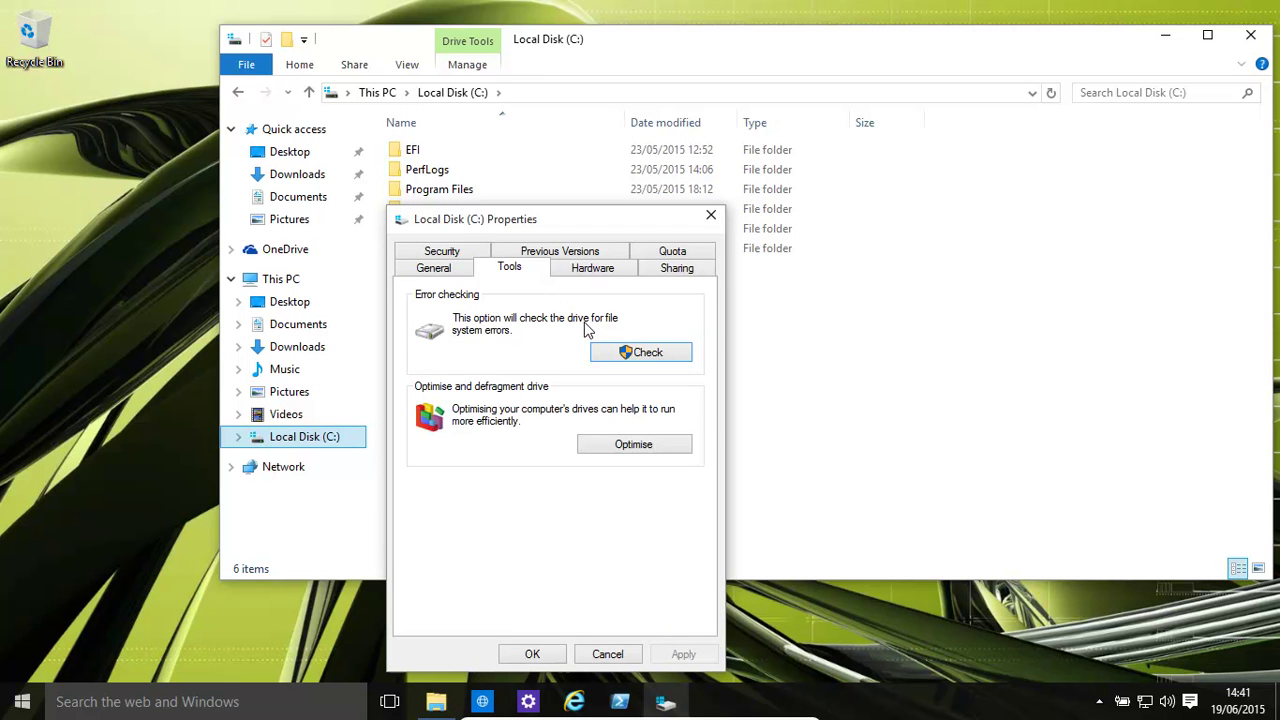
{"action": "left_click", "coordinate": [640, 446]}
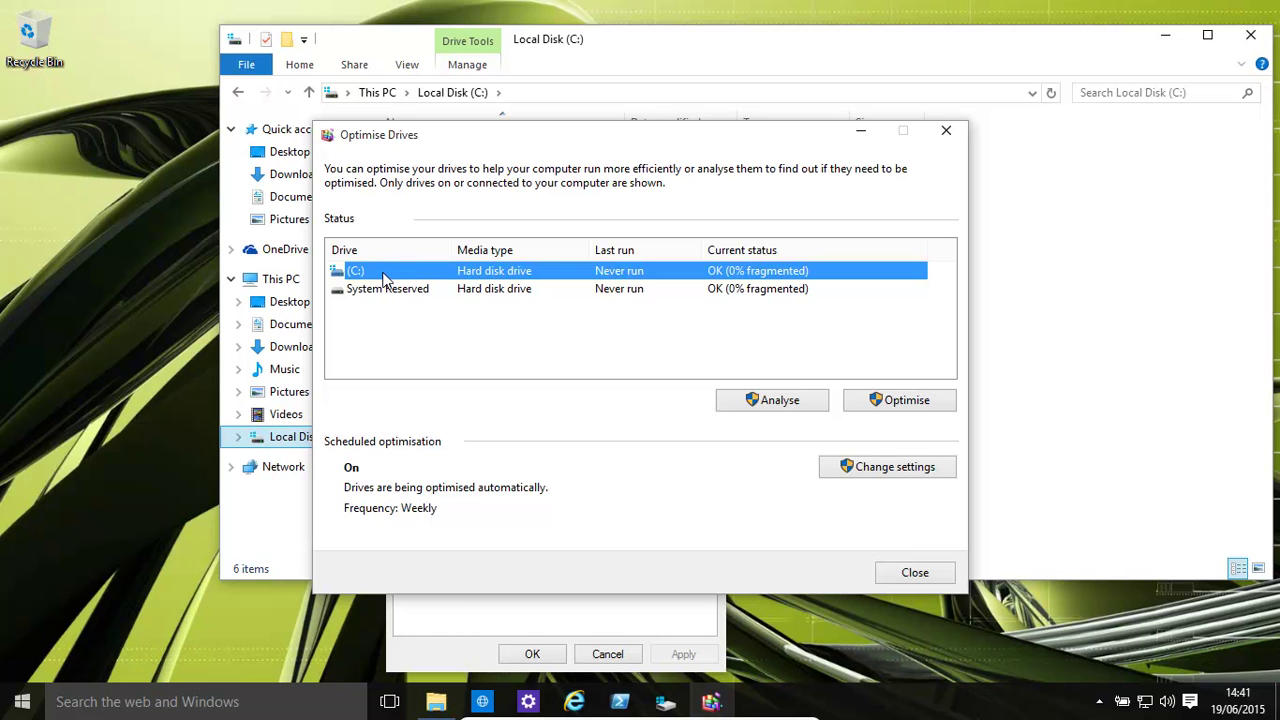
{"action": "left_click", "coordinate": [900, 402]}
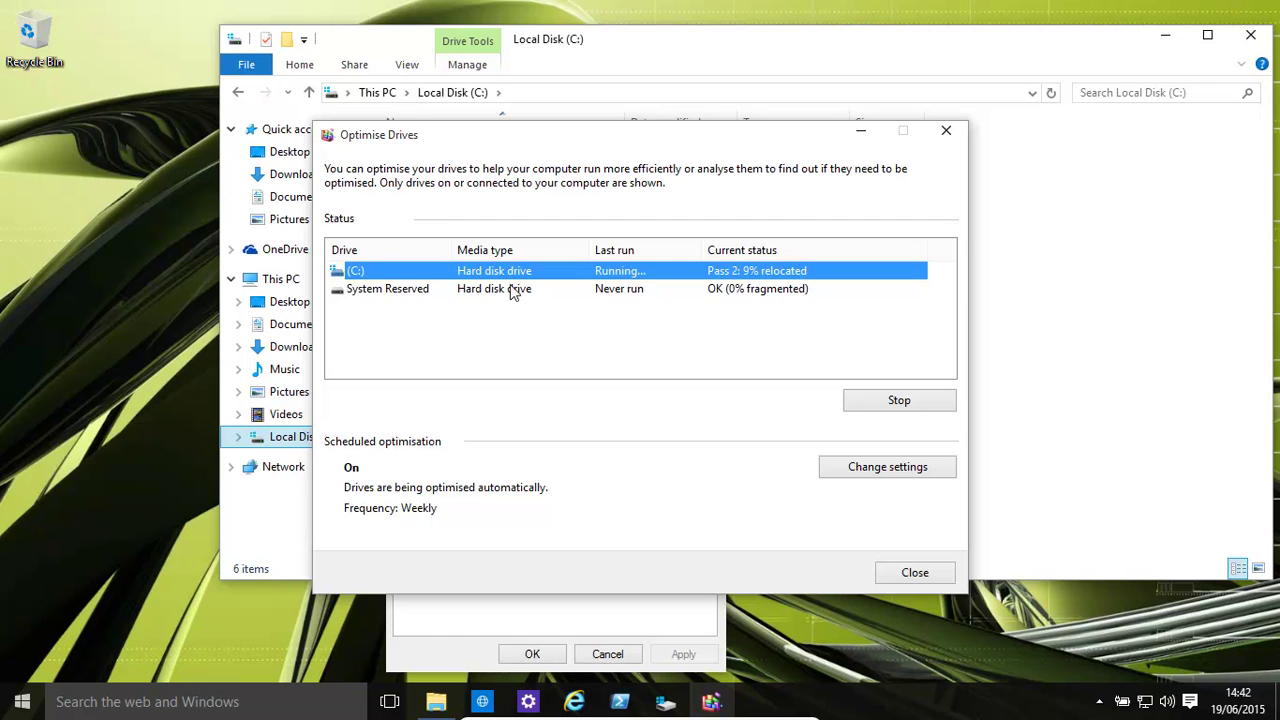
Stop the running optimisation of drive C: and close Optimise Drives
{"action": "left_click", "coordinate": [913, 574]}
{"action": "left_click", "coordinate": [883, 401]}
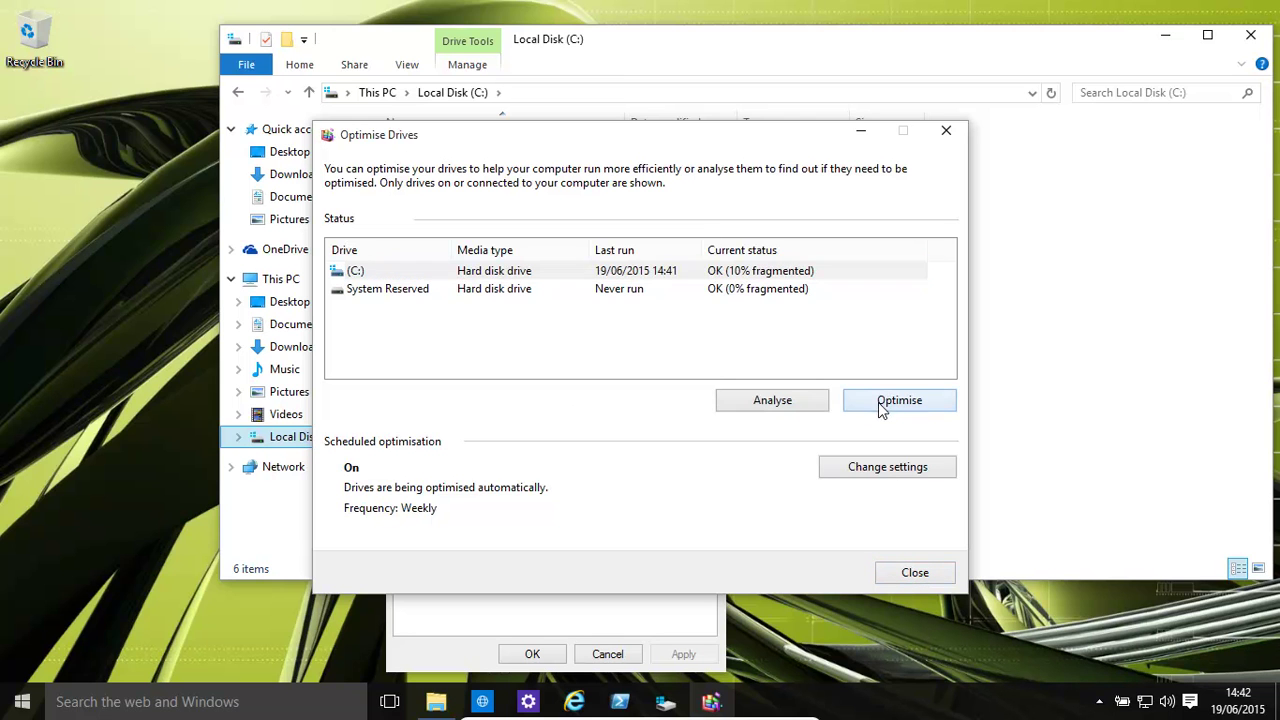
{"action": "left_click", "coordinate": [913, 573]}
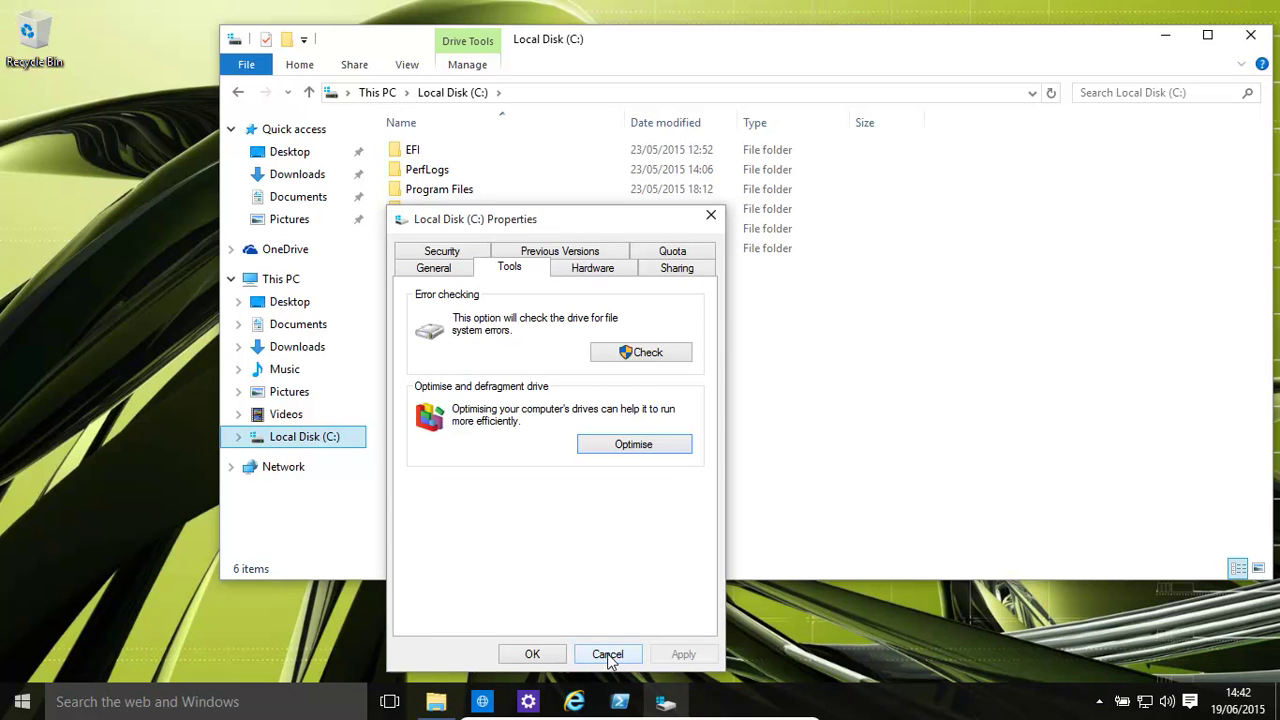
Check Local Disk (C:) for file system errors by starting a scan of the drive
{"action": "left_click", "coordinate": [645, 364]}
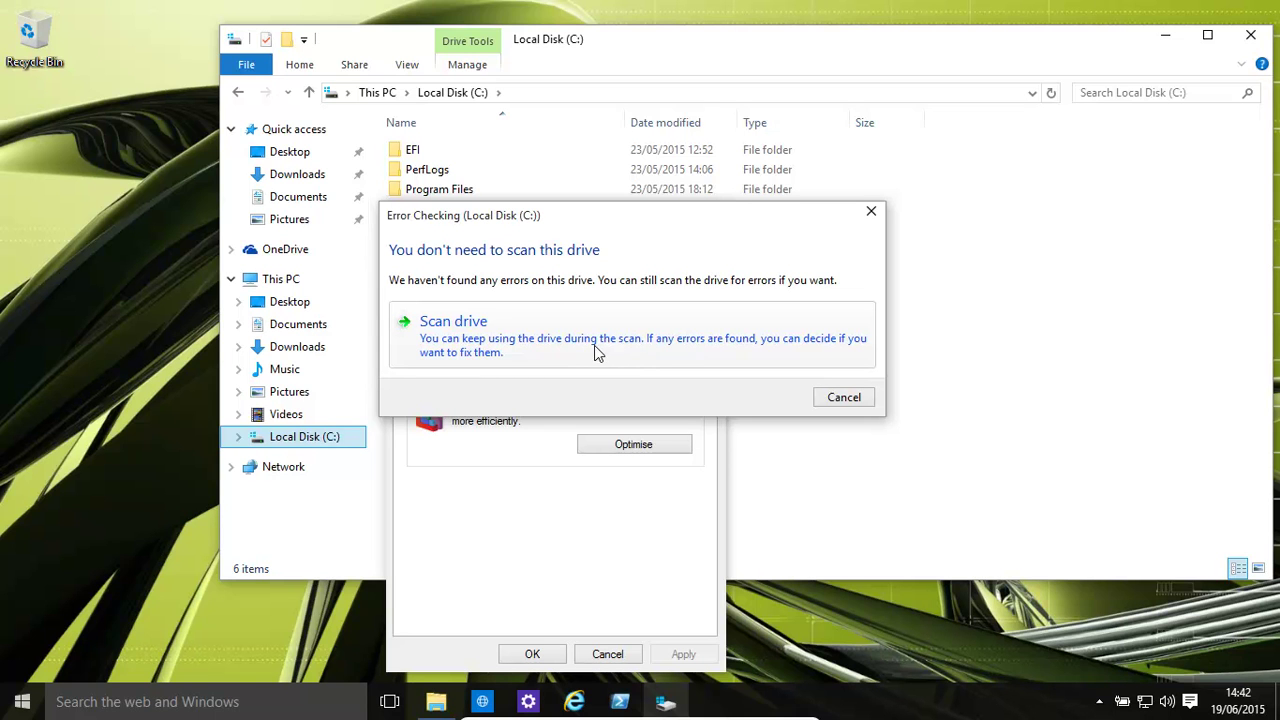
{"action": "left_click", "coordinate": [620, 349]}
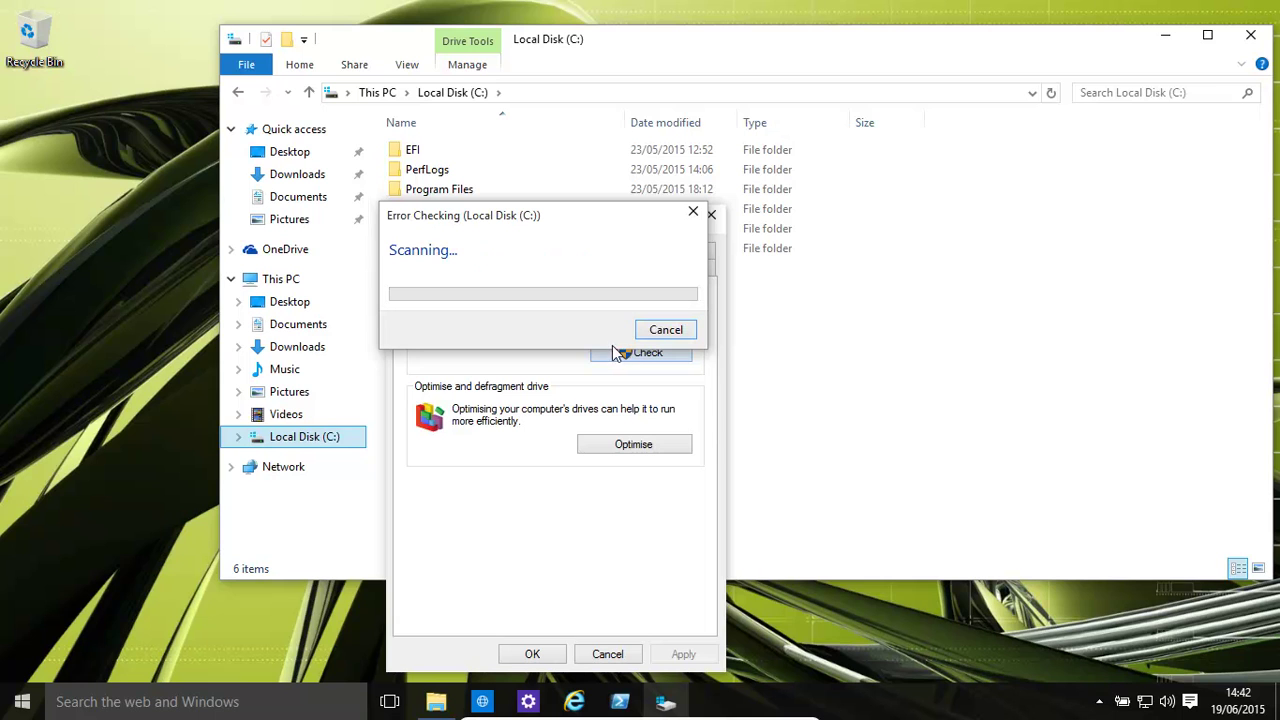